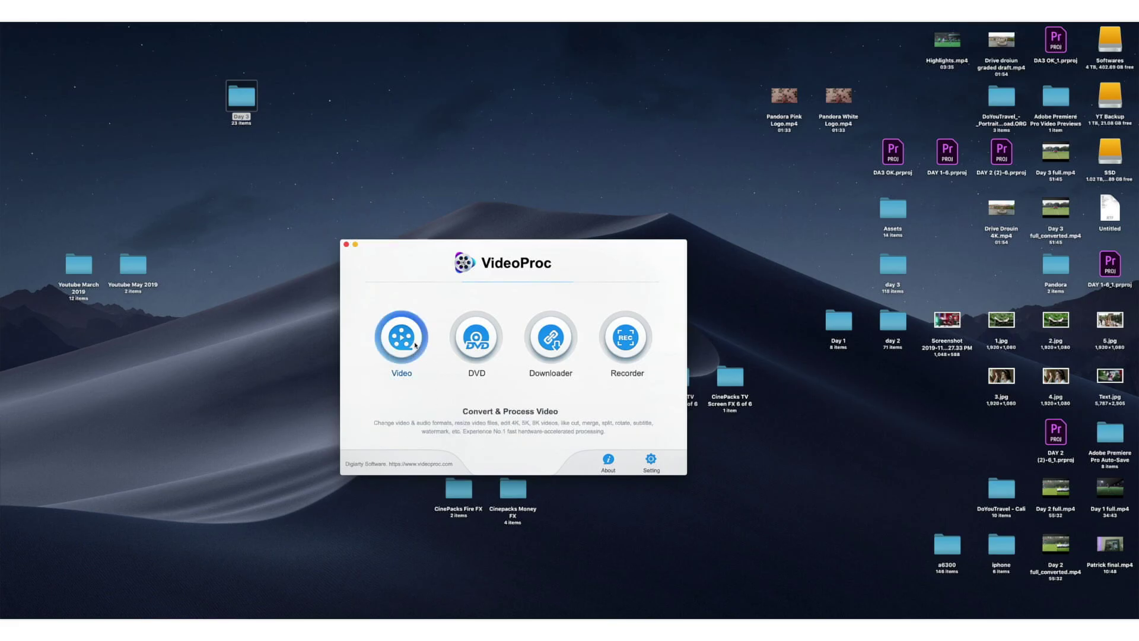
left_click(401, 337)
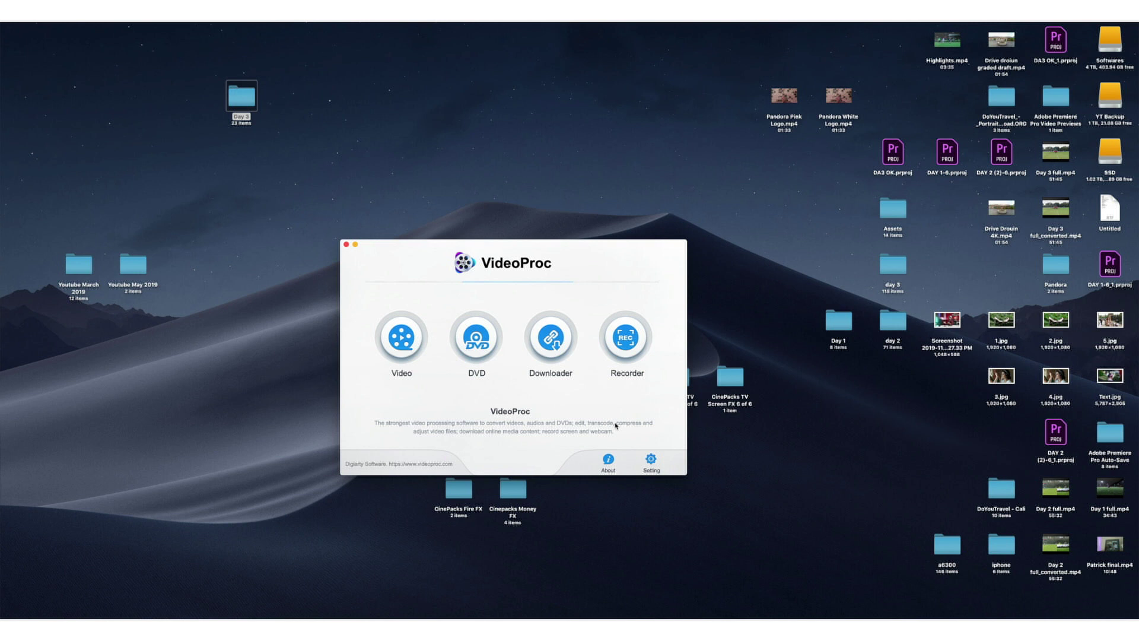
left_click(569, 332)
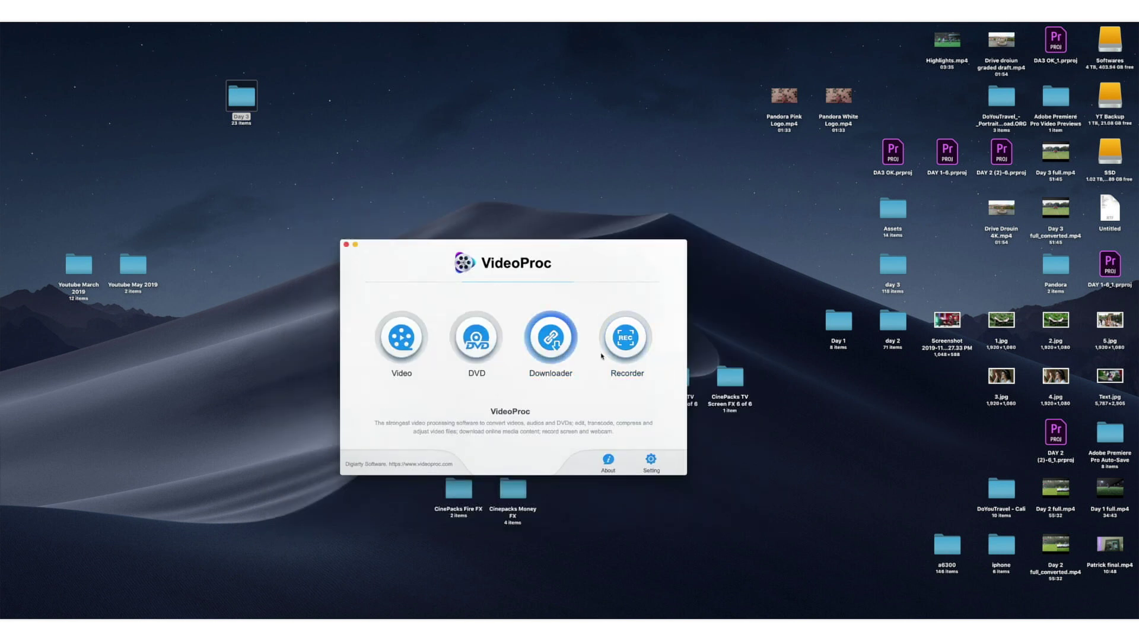
left_click(625, 337)
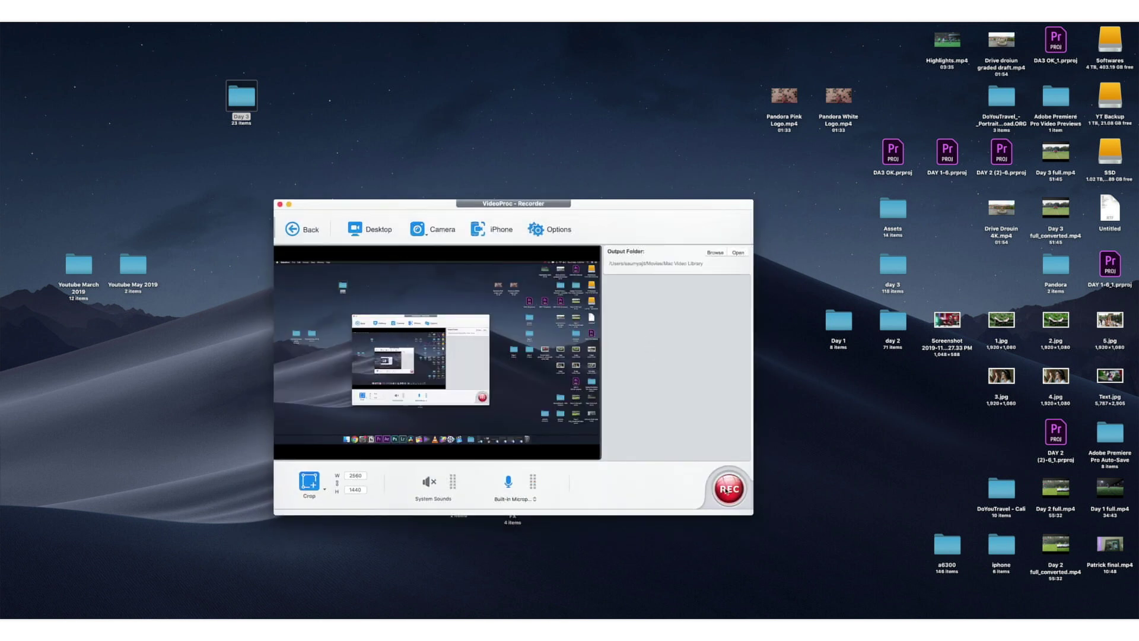
left_click(547, 230)
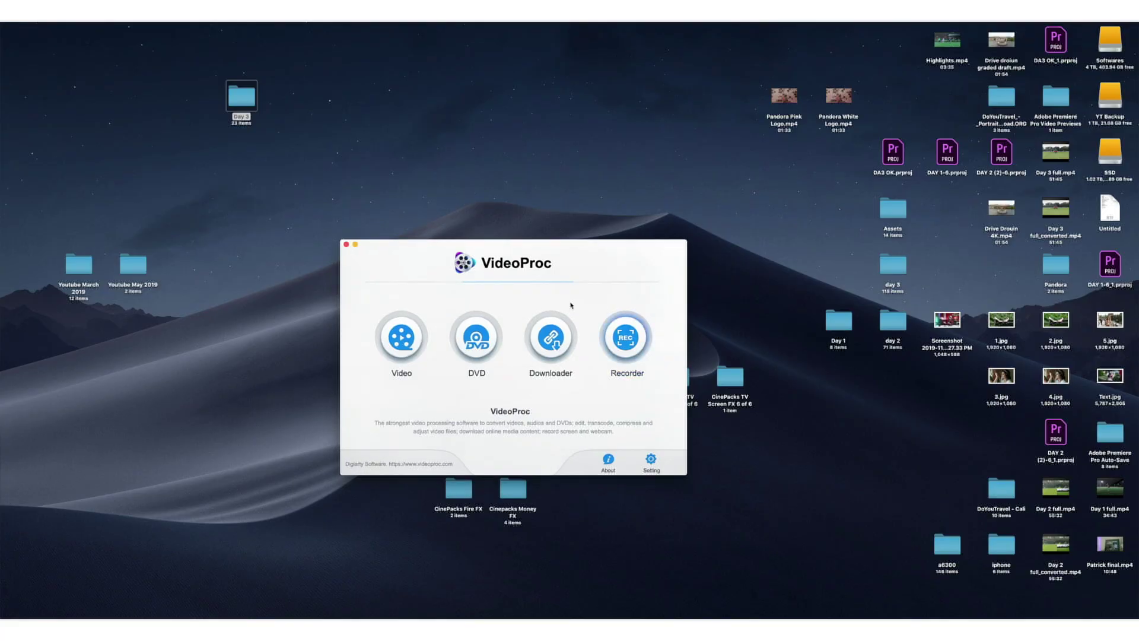
left_click(630, 337)
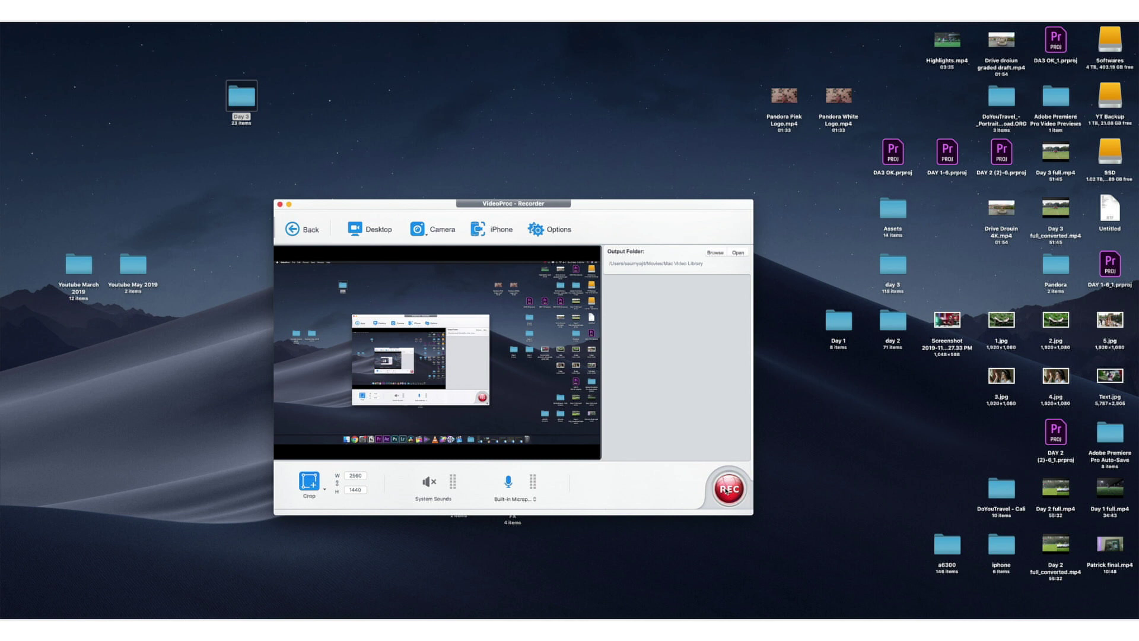
left_click(547, 230)
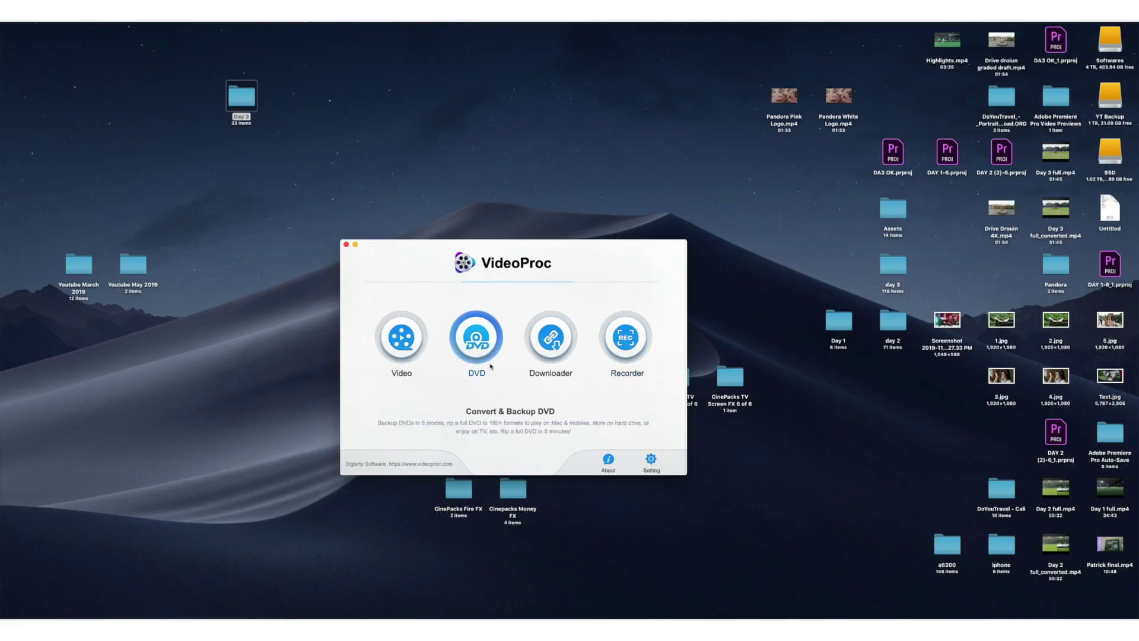
Open VideoProc's online video Downloader on the way to the empty video converter
left_click(551, 337)
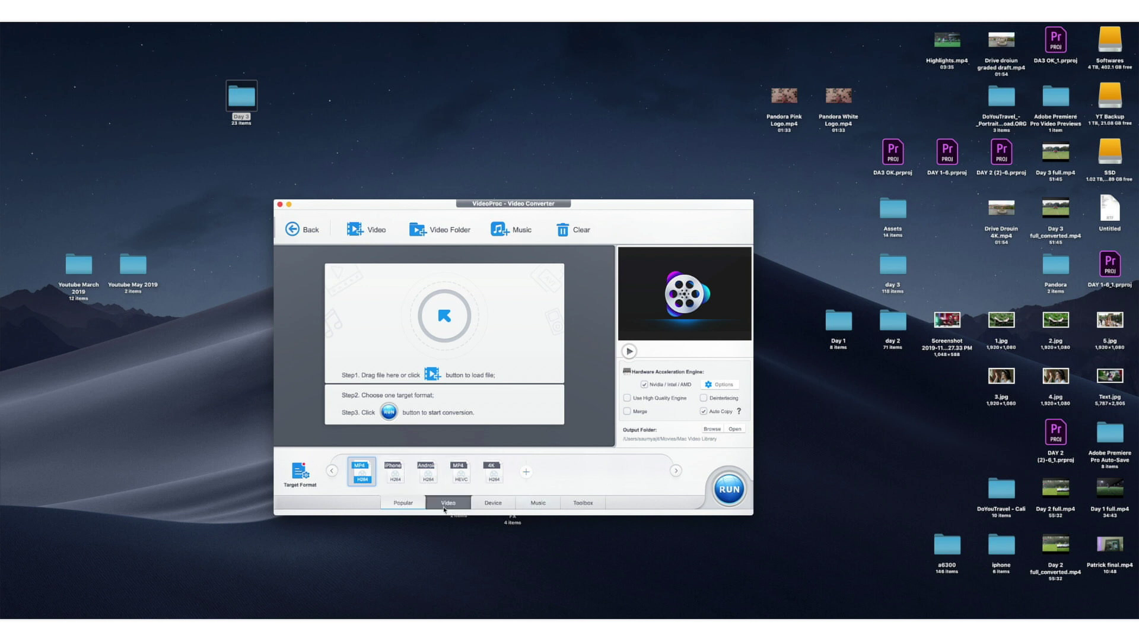
Browse the Video, Device, Music and Toolbox output categories, scrolling through the remaining video formats
left_click(444, 509)
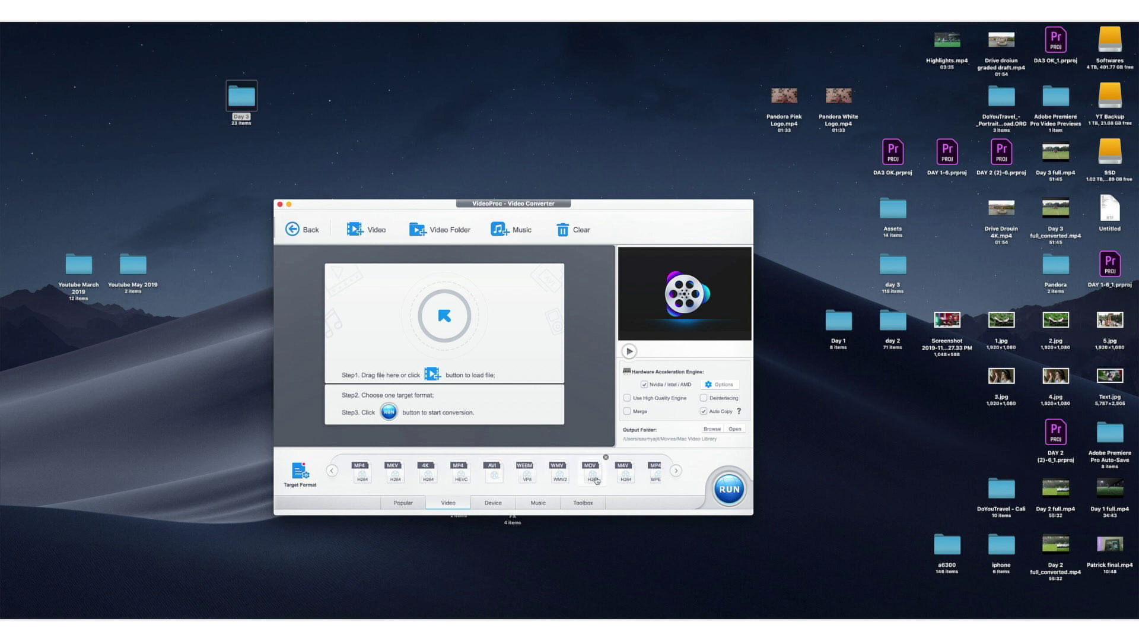
left_click(677, 470)
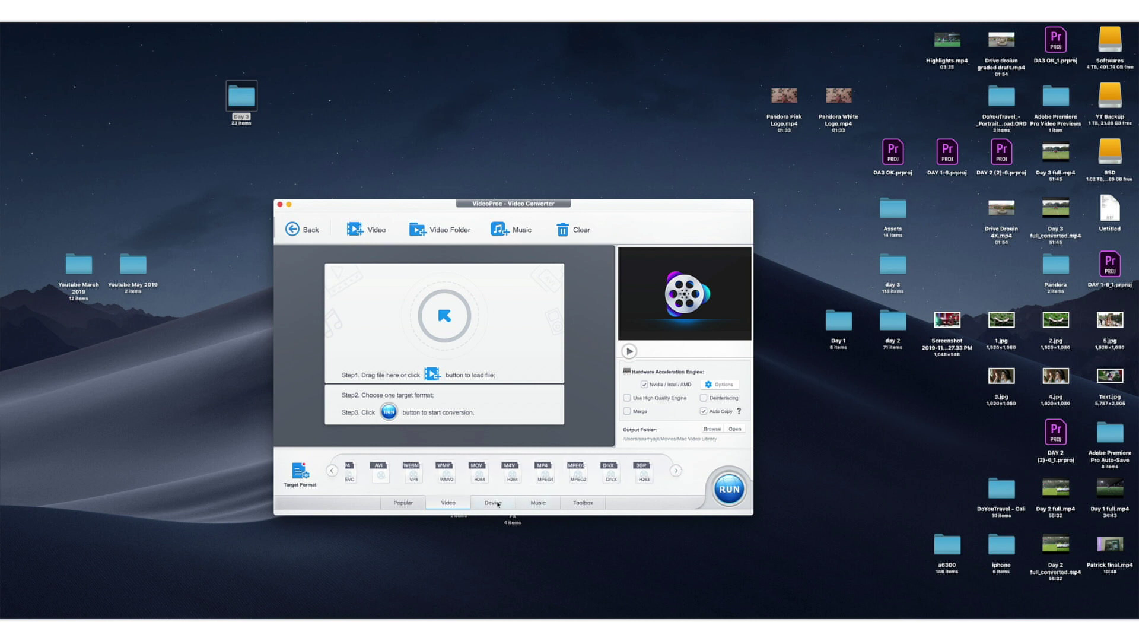
left_click(485, 506)
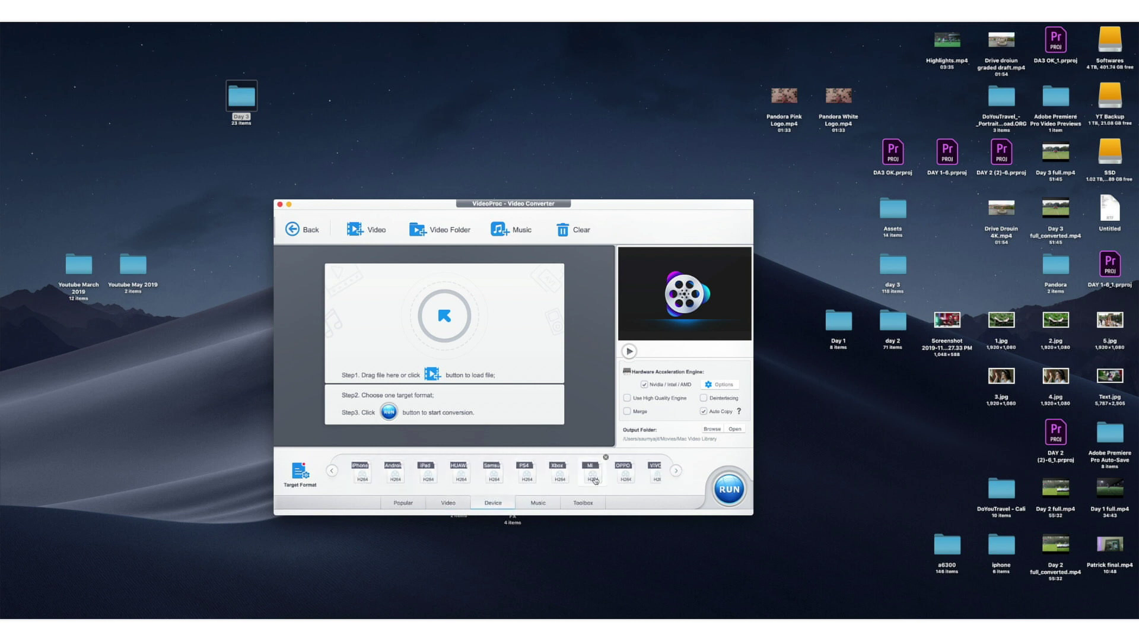
left_click(549, 508)
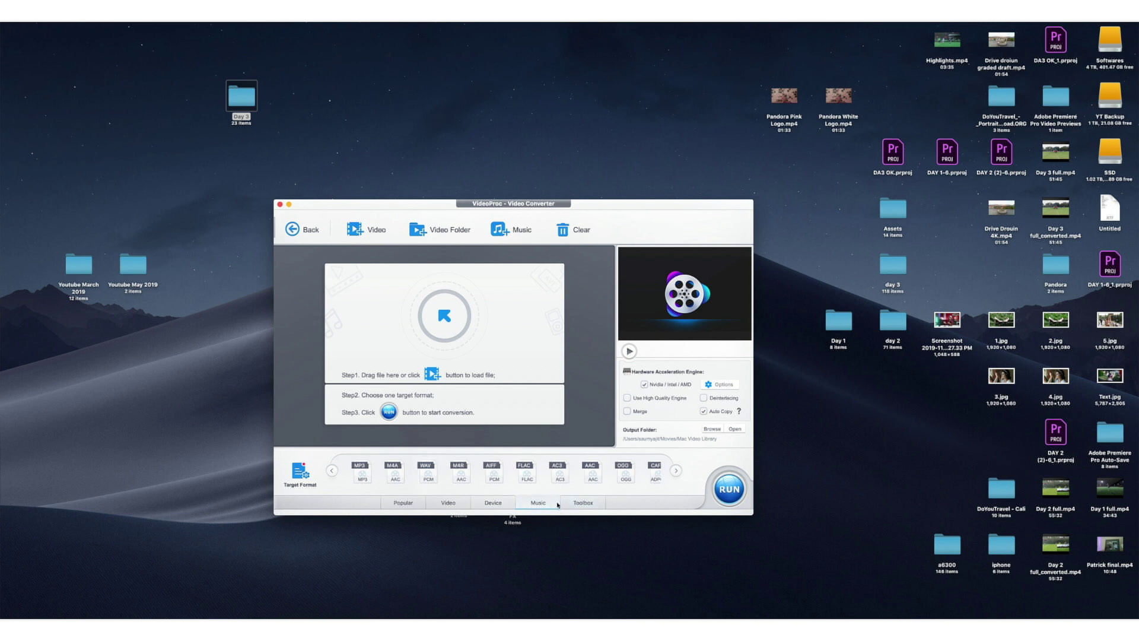
left_click(559, 505)
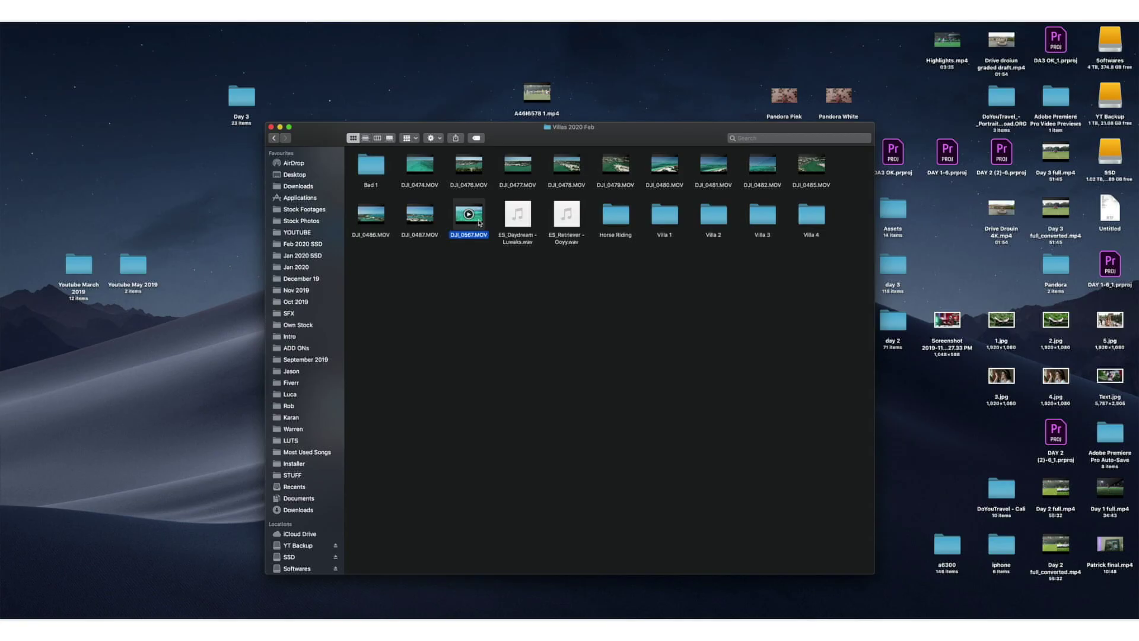
Preview DJI_0567.MOV in Finder and check its 338.7 MB size in Get Info
key("space")
key("space")
right_click(478, 221)
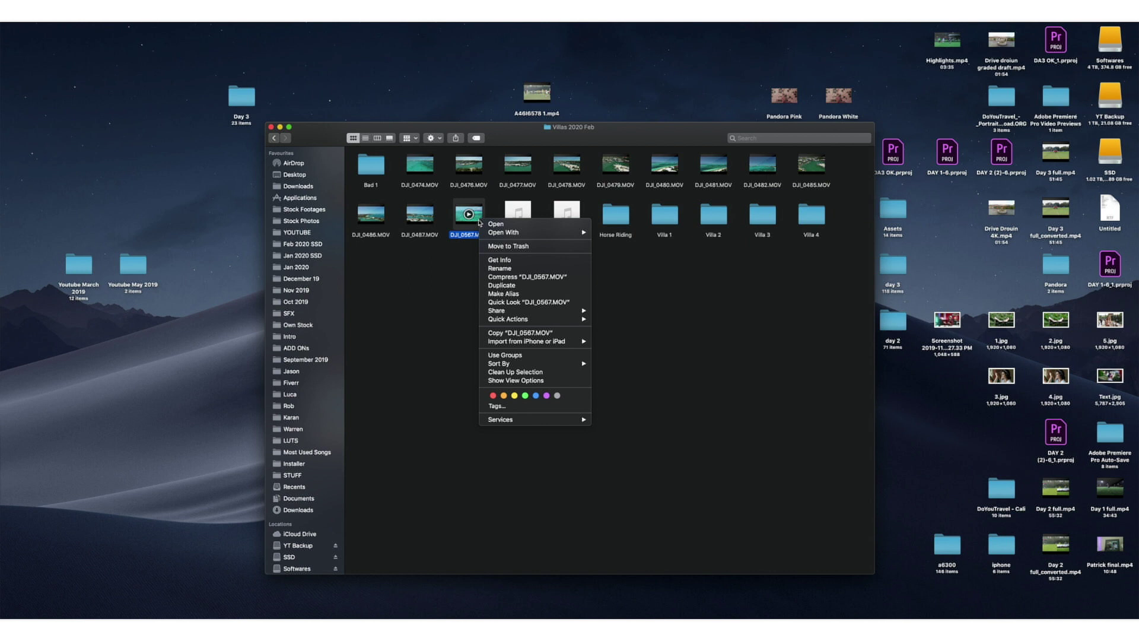
left_click(495, 261)
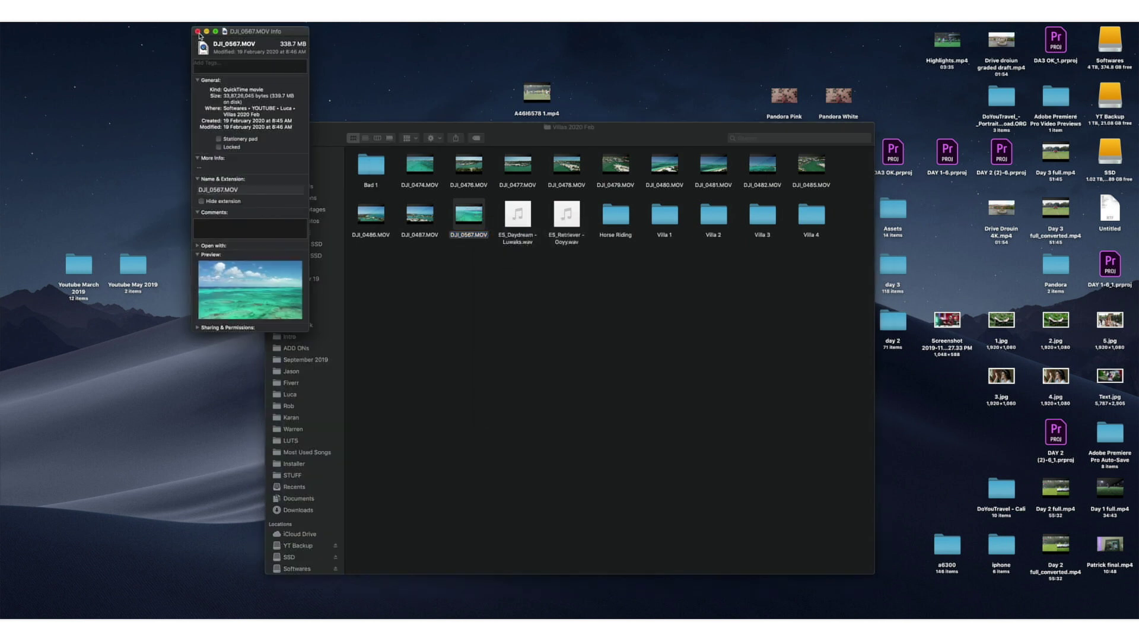
left_click(198, 32)
right_click(460, 221)
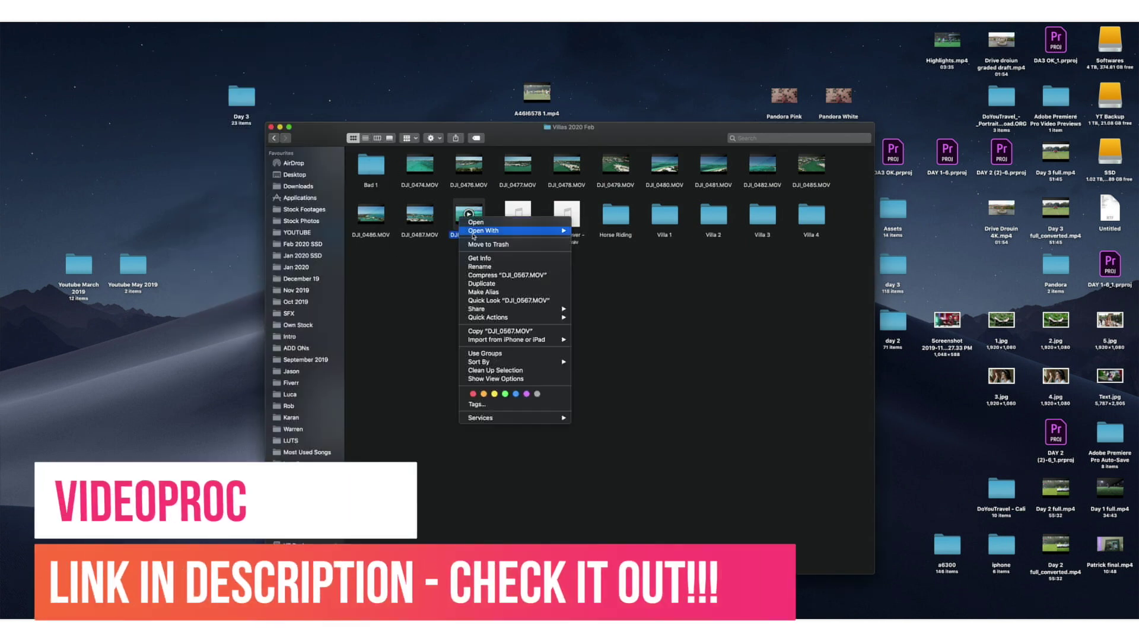
left_click(485, 260)
mouse_move(252, 43)
left_mouse_down()
mouse_move(254, 171)
mouse_move(280, 156)
left_mouse_up()
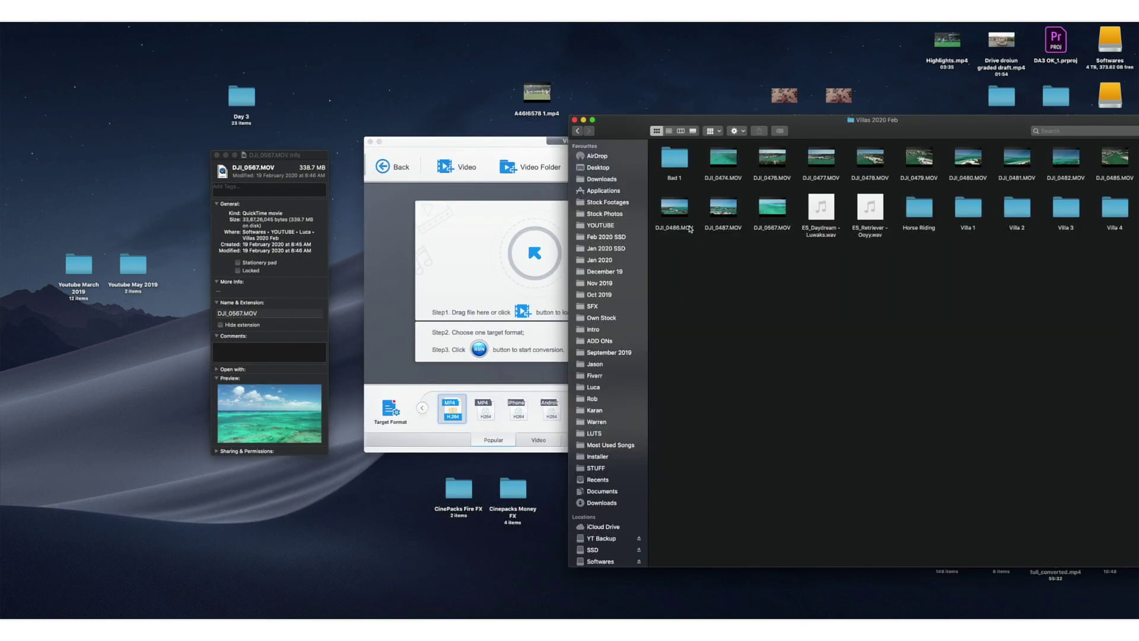
Drag DJI_0567.MOV into VideoProc's converter and open the clip's Cut editor
left_click_drag(765, 215, 474, 261)
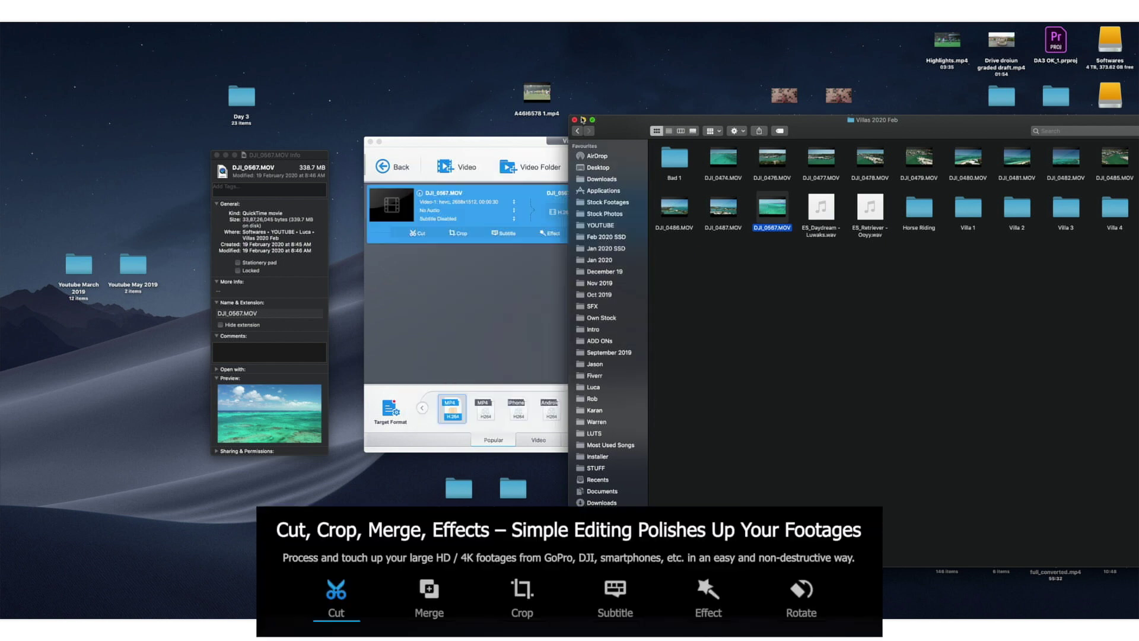
left_click(216, 155)
left_click(417, 232)
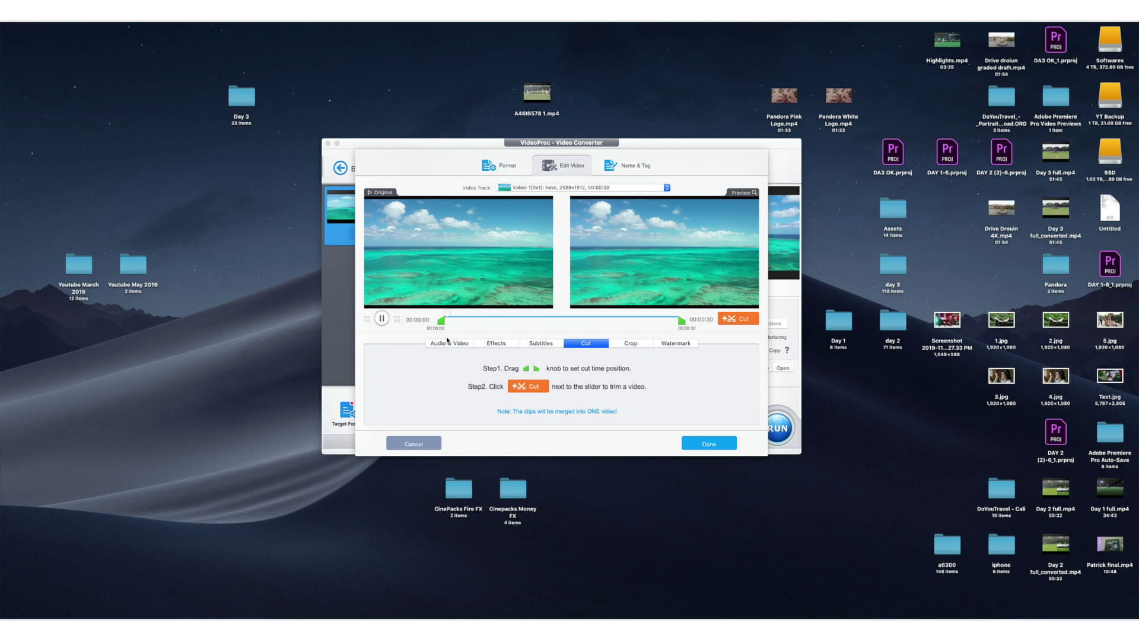
Review the clip's Crop, Watermark and rotate, flip and speed editing tabs
left_click(631, 343)
left_click(669, 344)
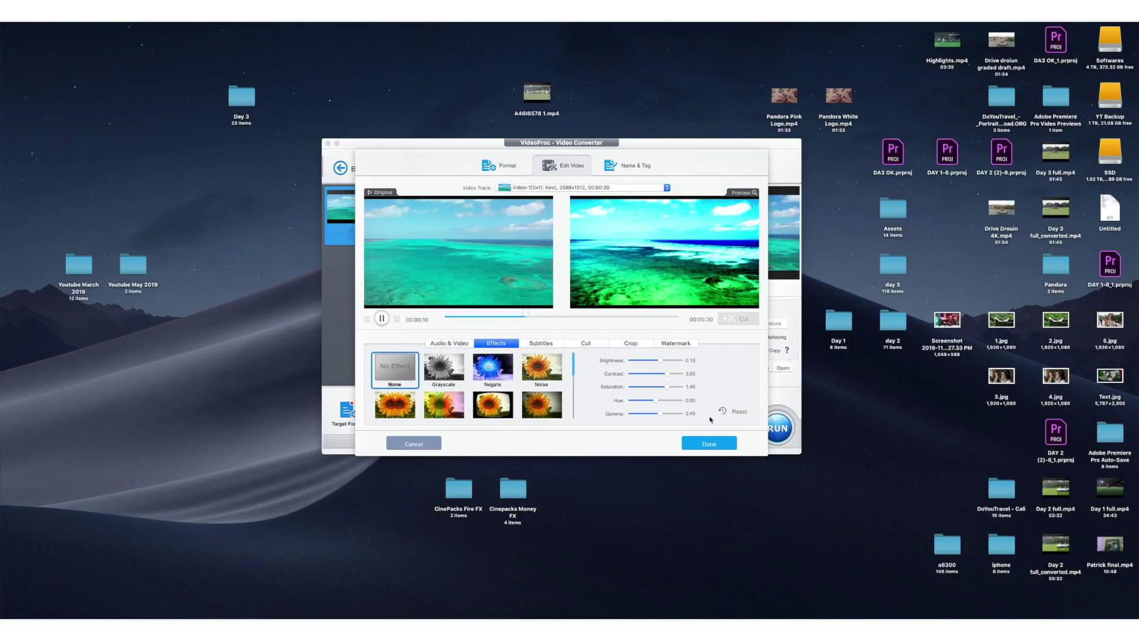
left_click(449, 343)
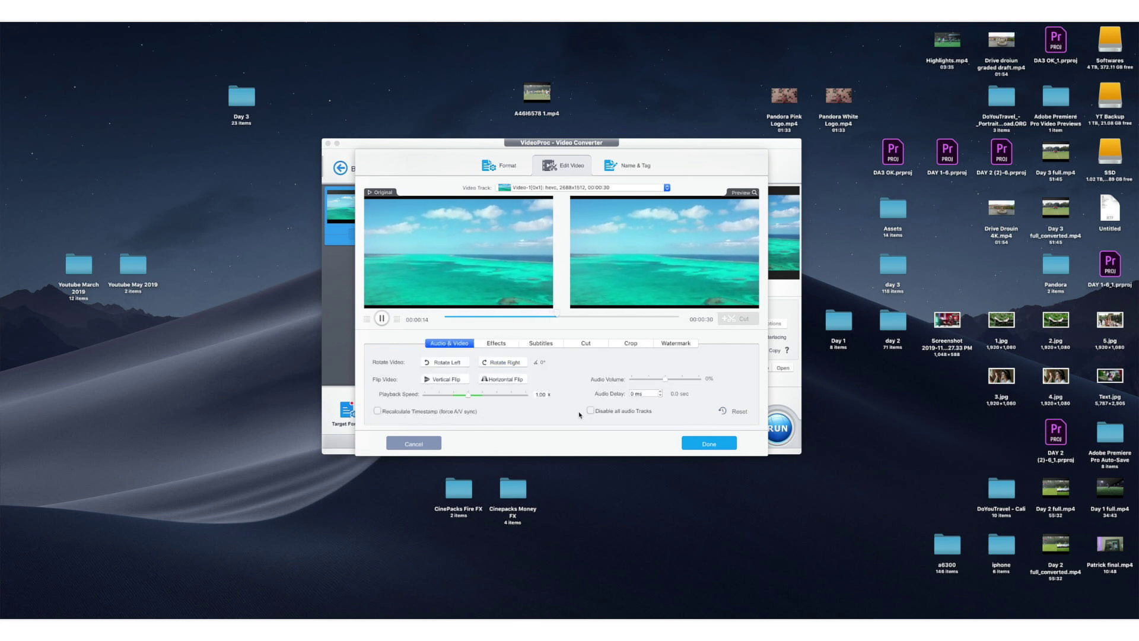
Choose a new frame rate for the 1920x1080 H.264 MP4 output and confirm with Done
left_click(504, 166)
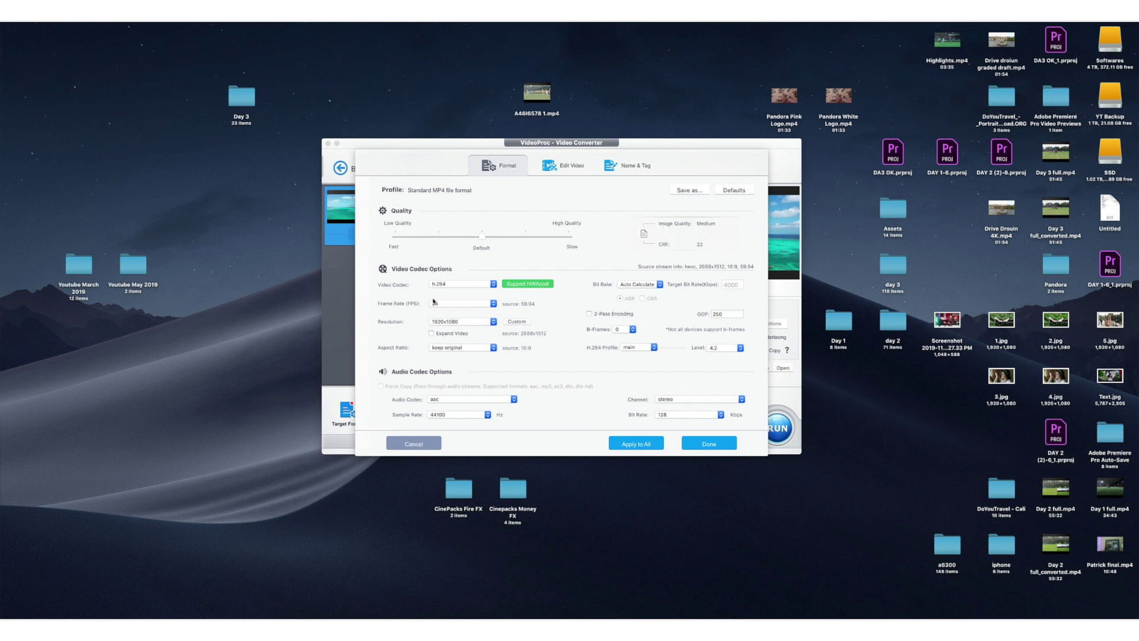
type("24")
left_click(460, 303)
left_click(460, 283)
left_click(719, 445)
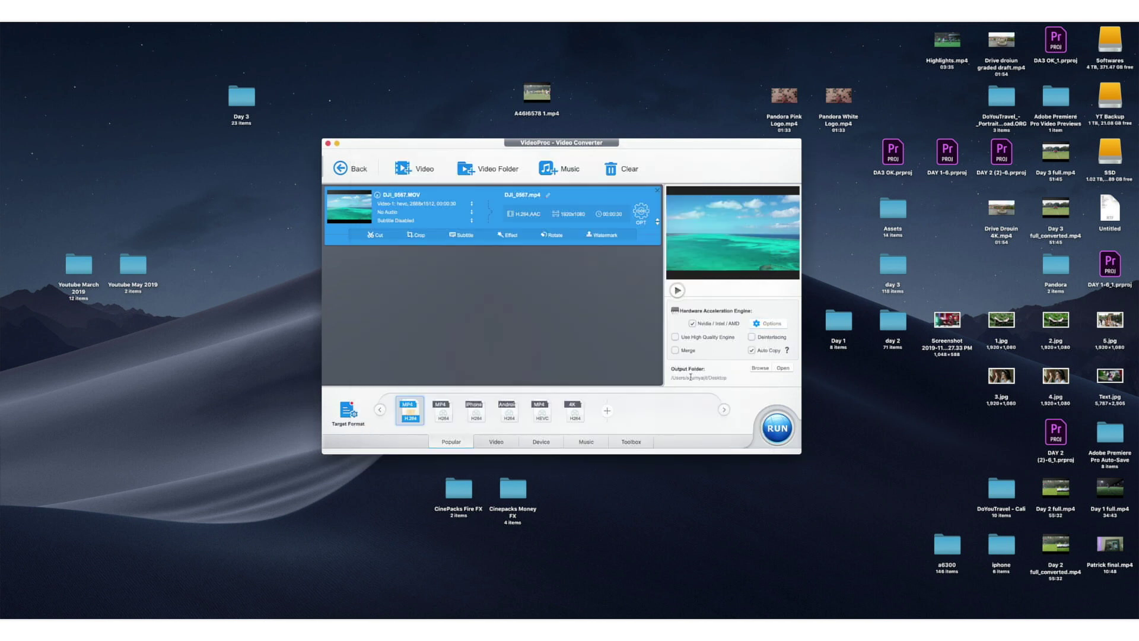
Check the Video and Toolbox format categories before converting to DJI_0567.mp4
left_click(492, 446)
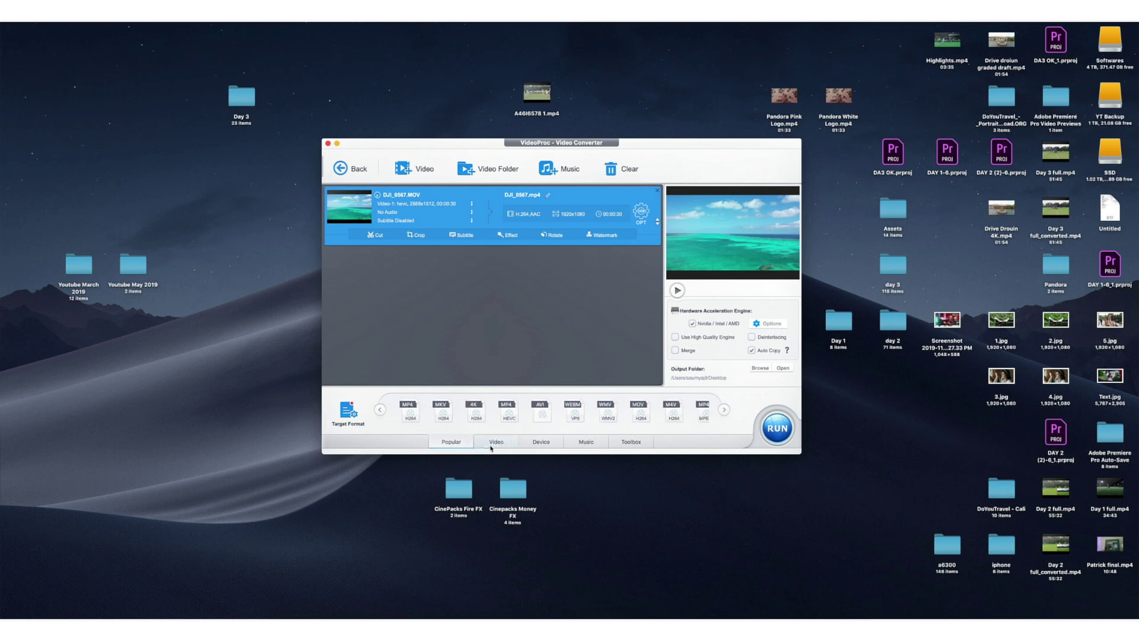
left_click(540, 441)
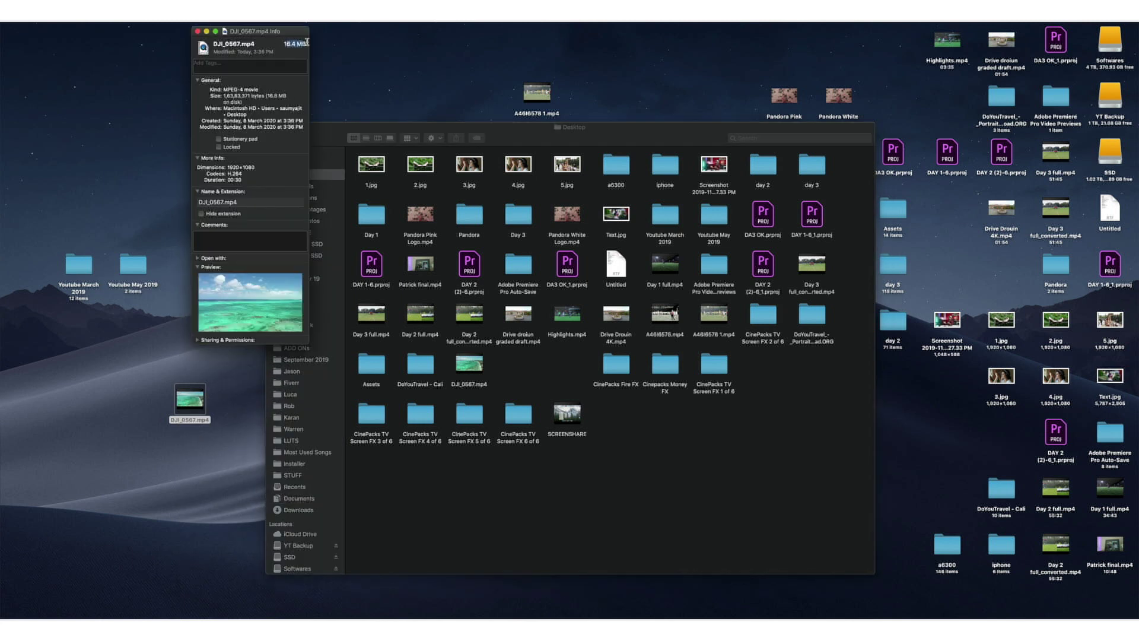
Play DJI_0567.mp4 in Quick Look, scrubbing to about 7, 17, 22 and 12 seconds
key("space")
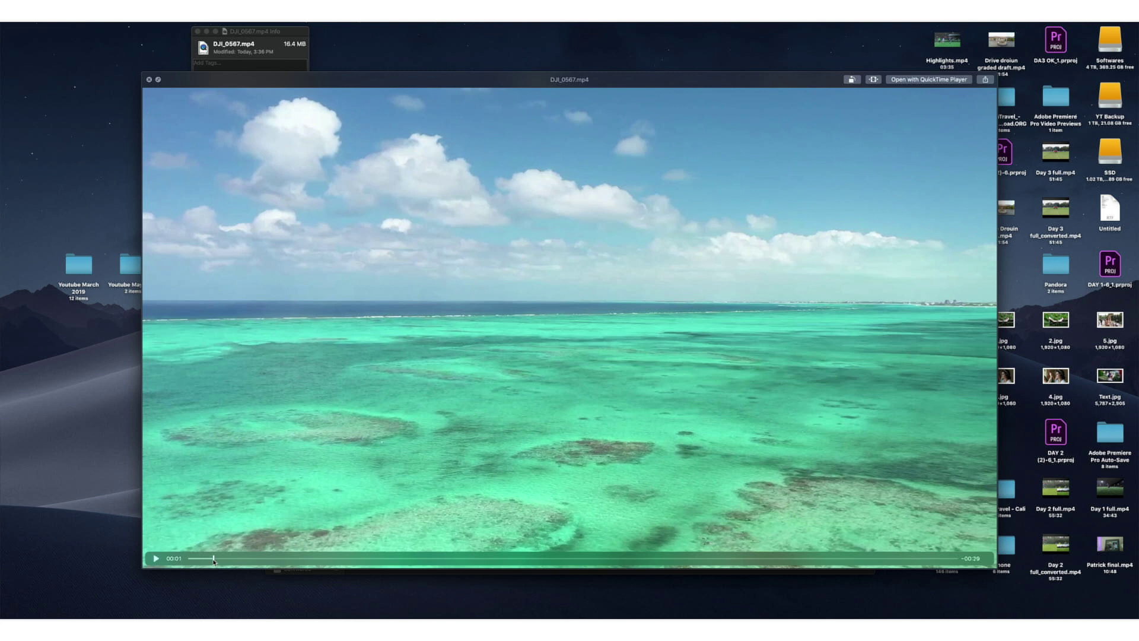
left_click_drag(214, 558, 369, 558)
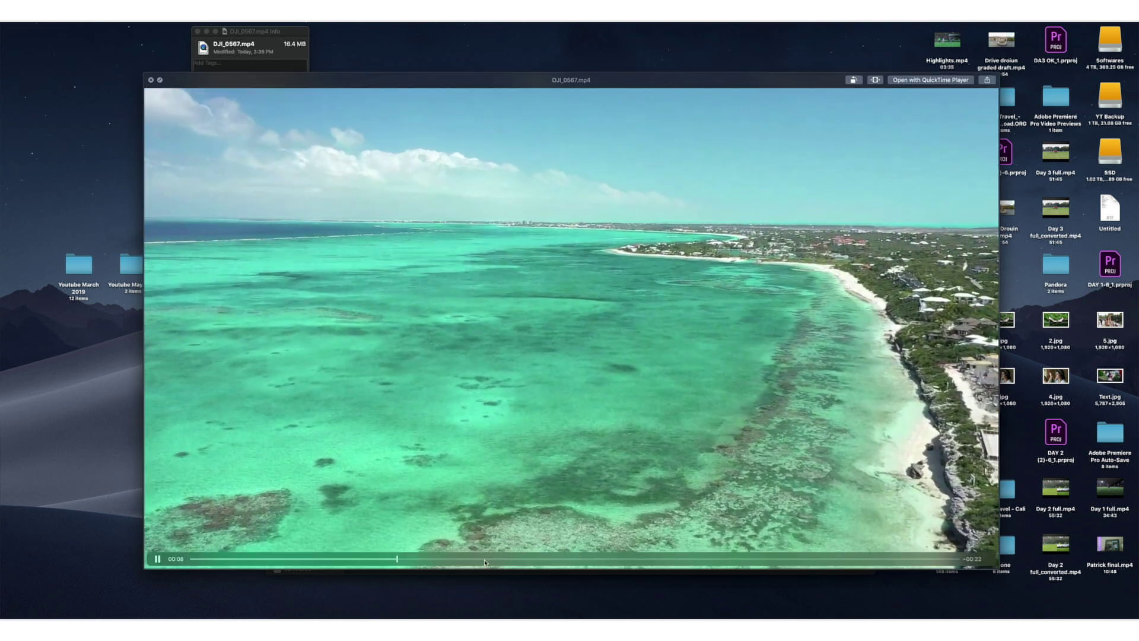
left_click_drag(485, 561, 576, 560)
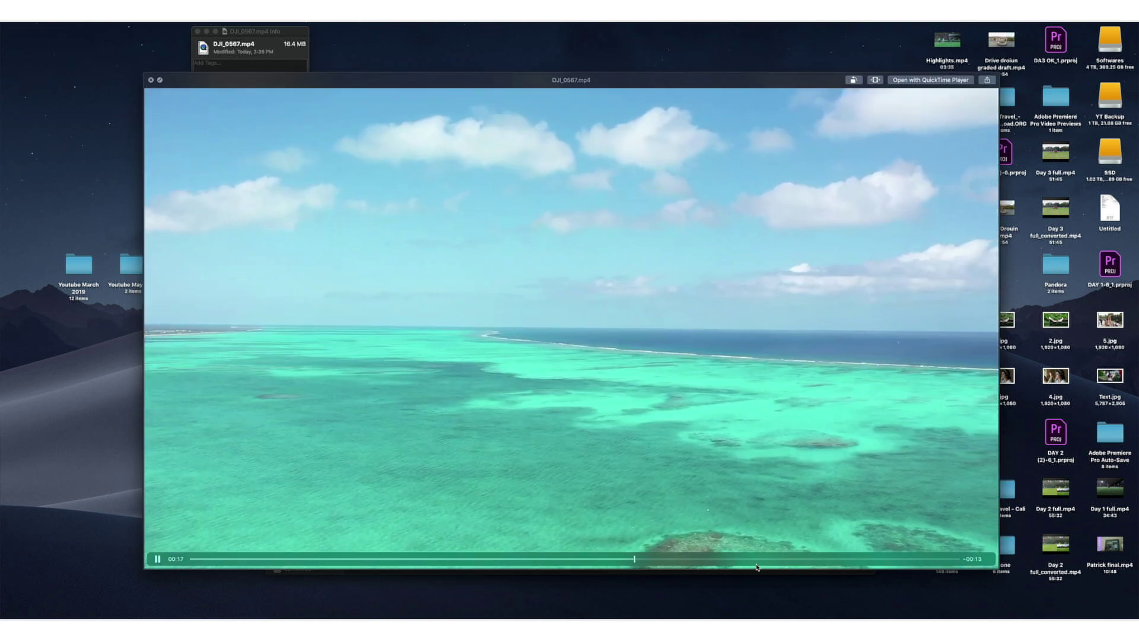
left_click(754, 561)
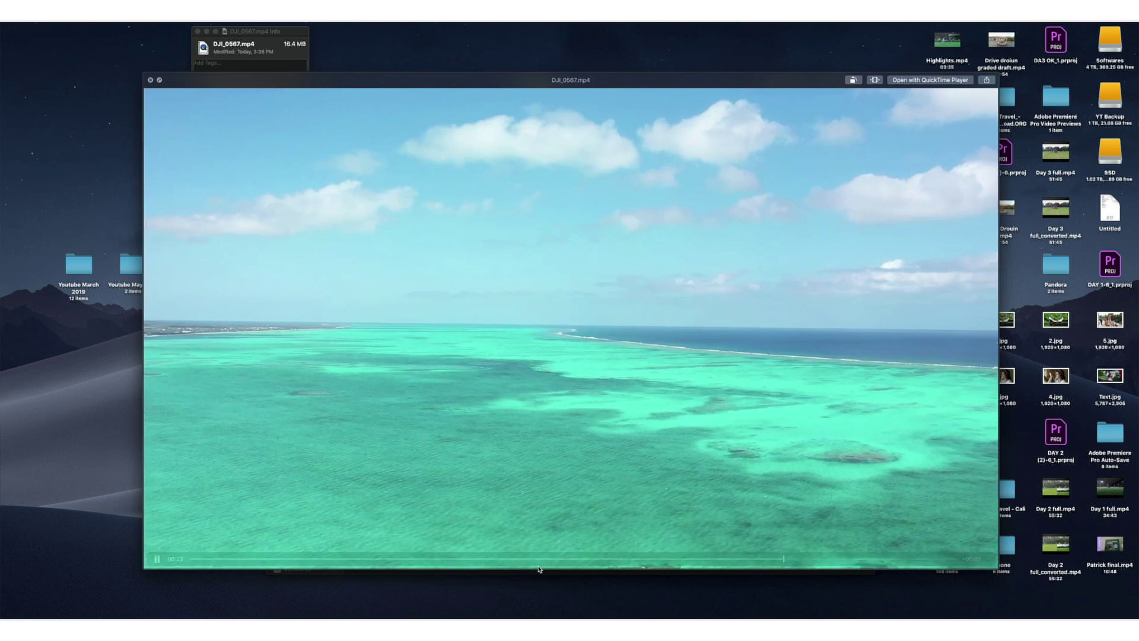
left_click(472, 558)
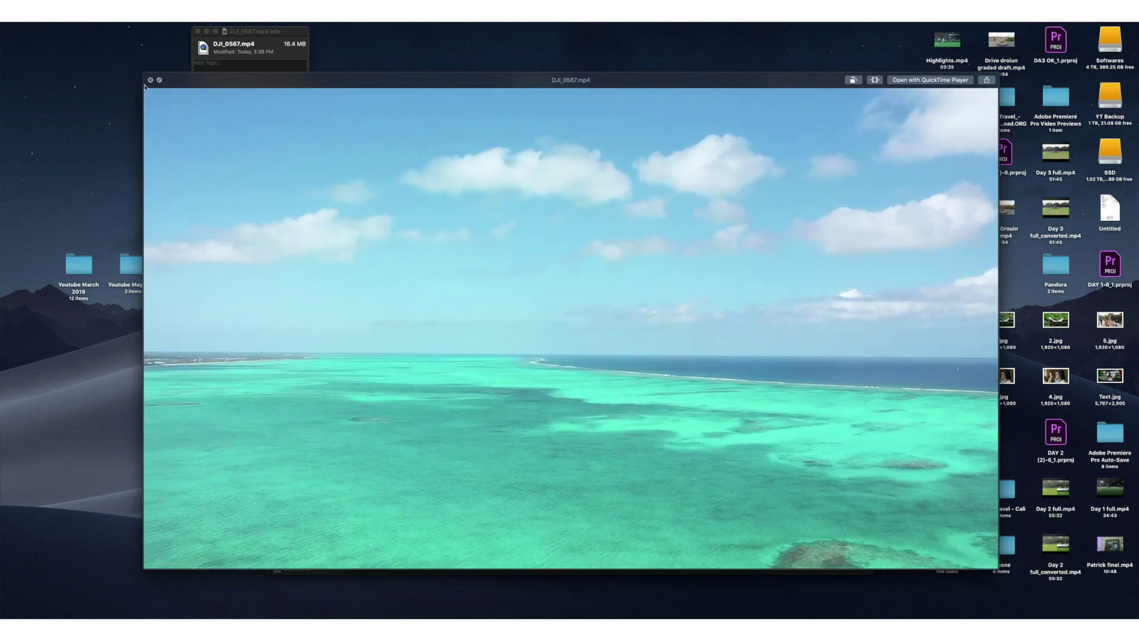